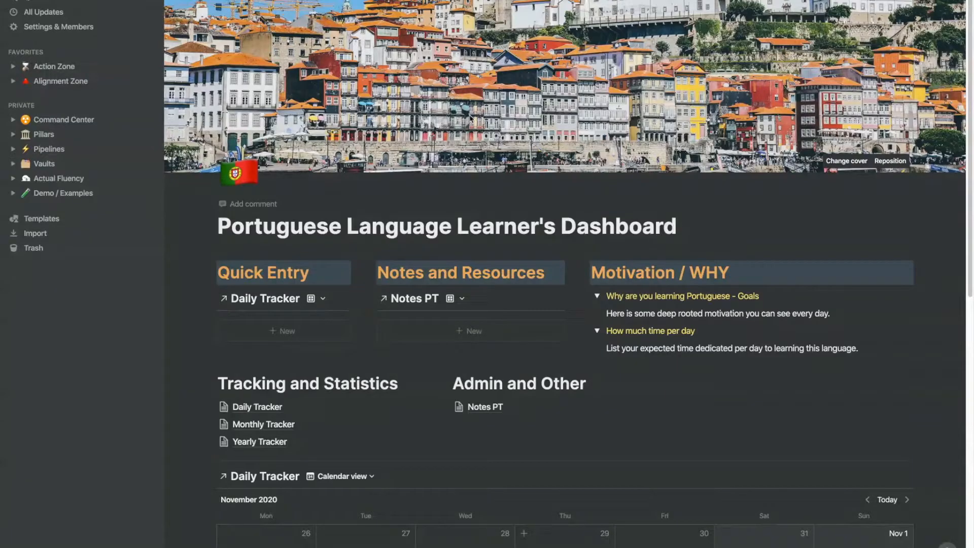
Step: Open the Daily Tracker database and move the Portuguese Hours column before SWE Hours
scroll(472, 197, down, 3)
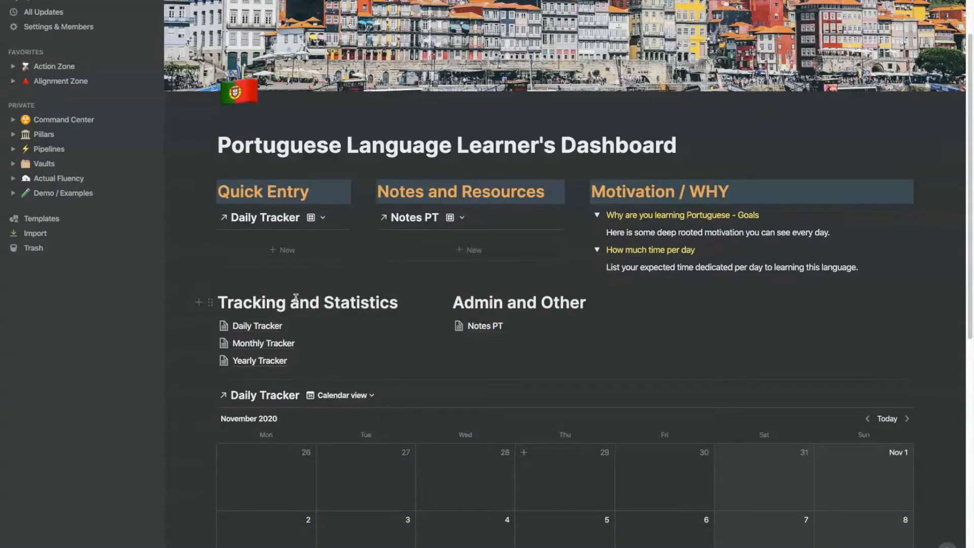
click(279, 325)
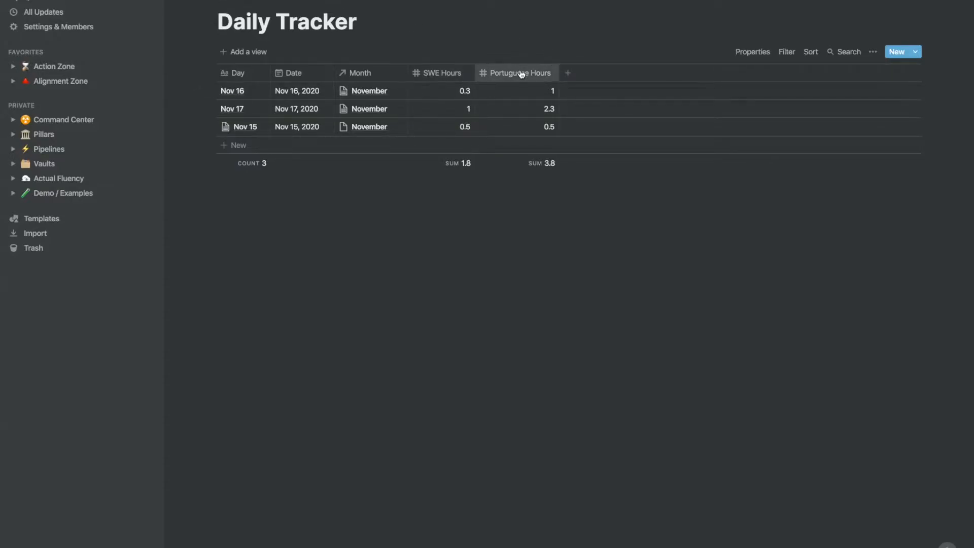
drag(520, 73, 448, 63)
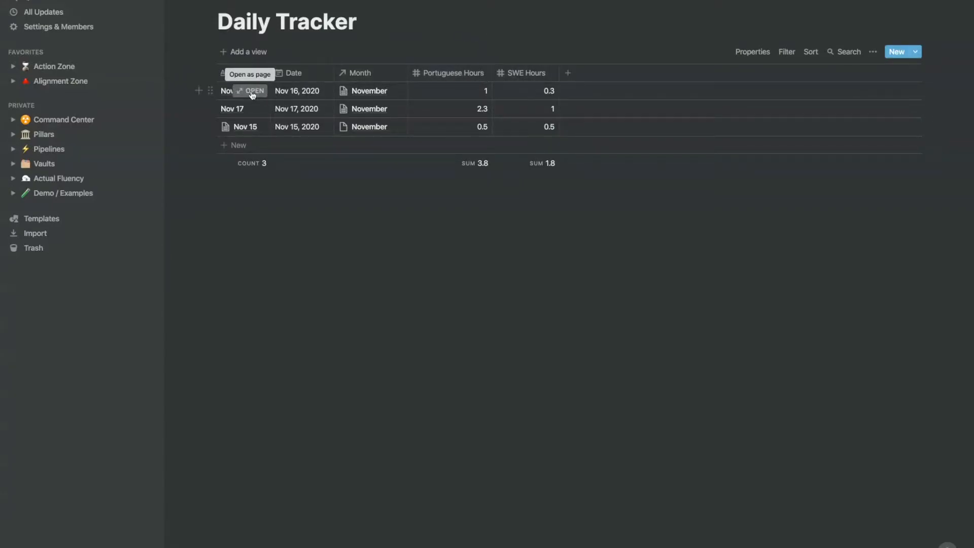
Step: Open the Nov 16 entry and set Portuguese Hours to 1.75 and SWE Hours to 0.5
click(252, 94)
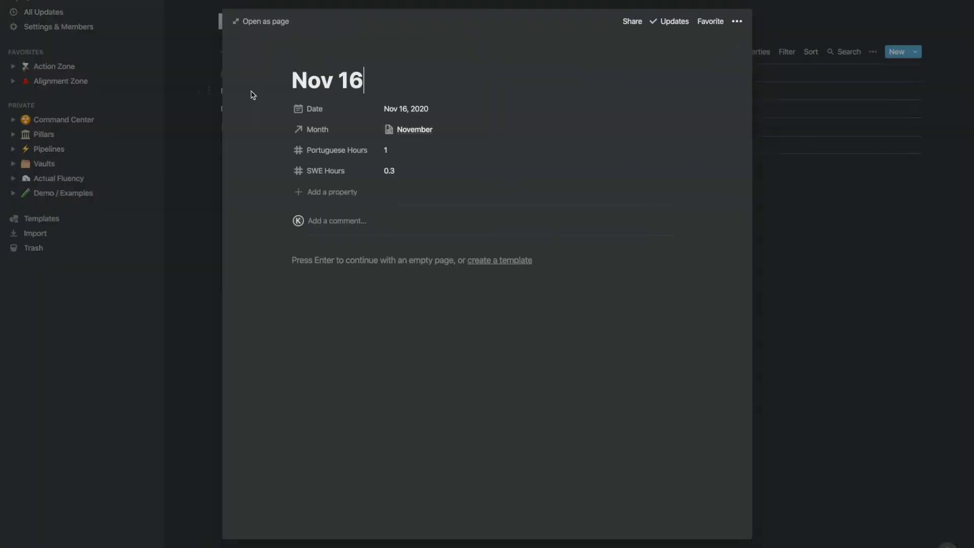
click(402, 150)
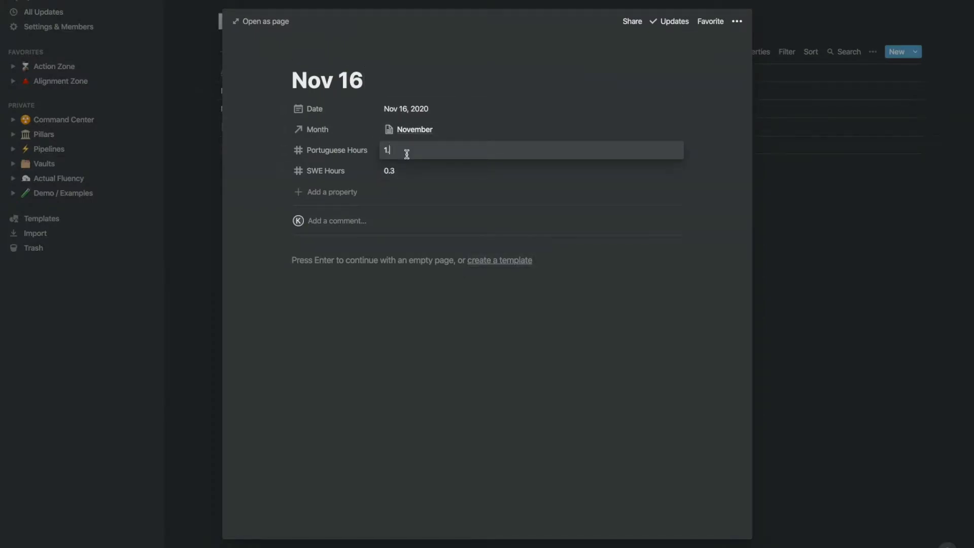
text(.75)
key(Return)
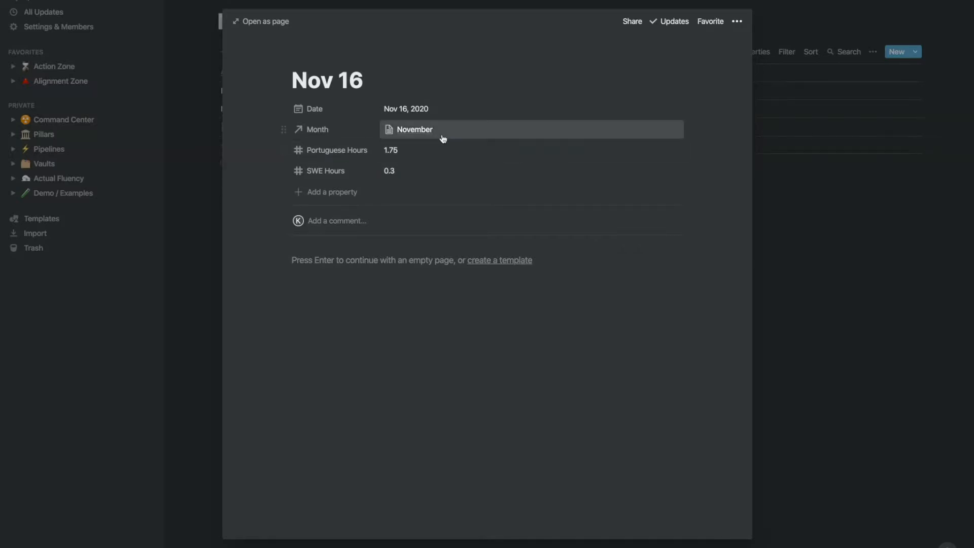
click(406, 173)
key(BackSpace)
text(5)
key(Return)
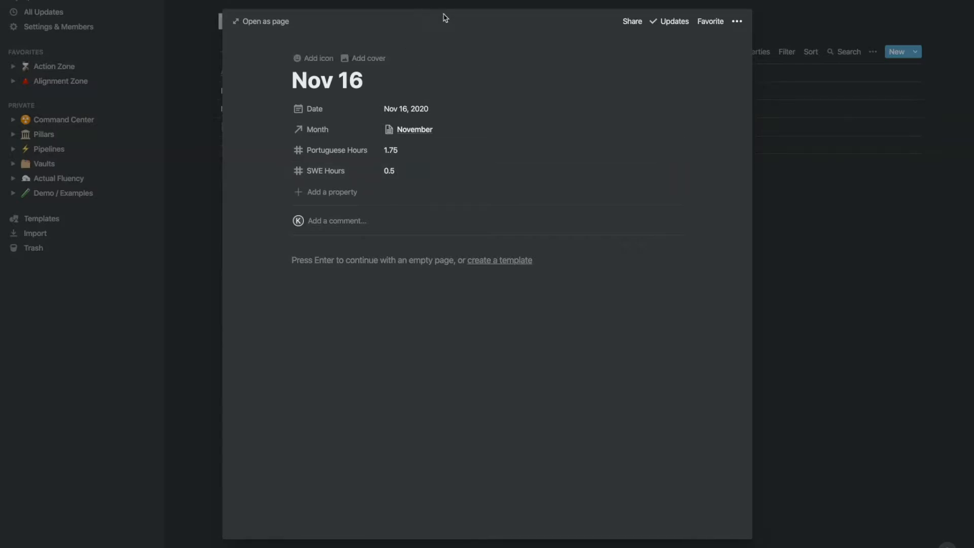
click(830, 217)
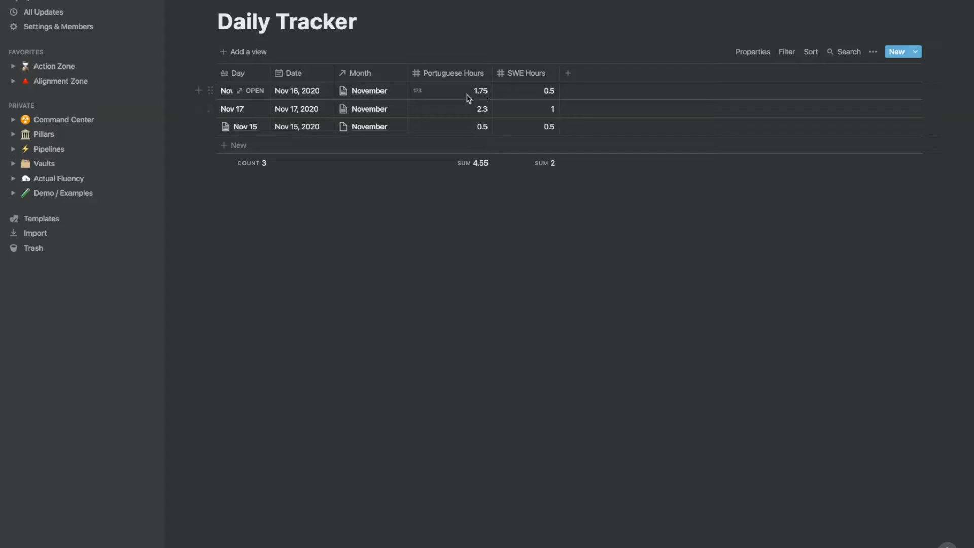
click(251, 92)
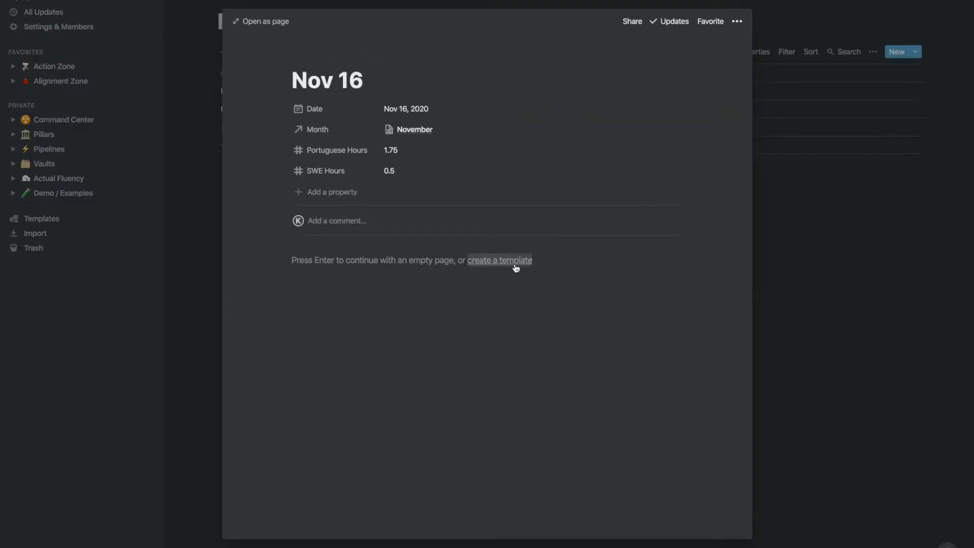
key(Return)
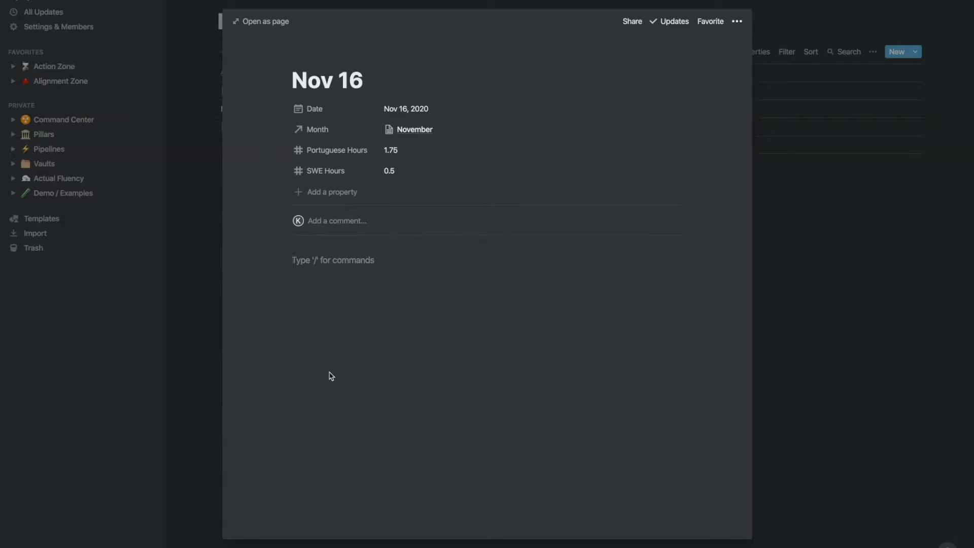
click(833, 332)
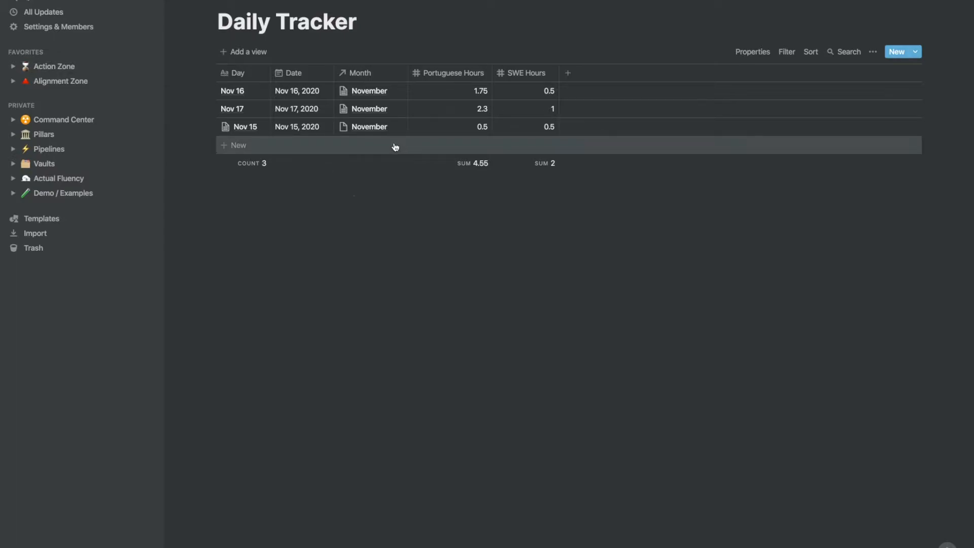
Step: Reopen the Nov 16 entry and type jgsljkhfgksjfdghsfdhjg as sample text in its page body
mouse_move(255, 95)
click(255, 91)
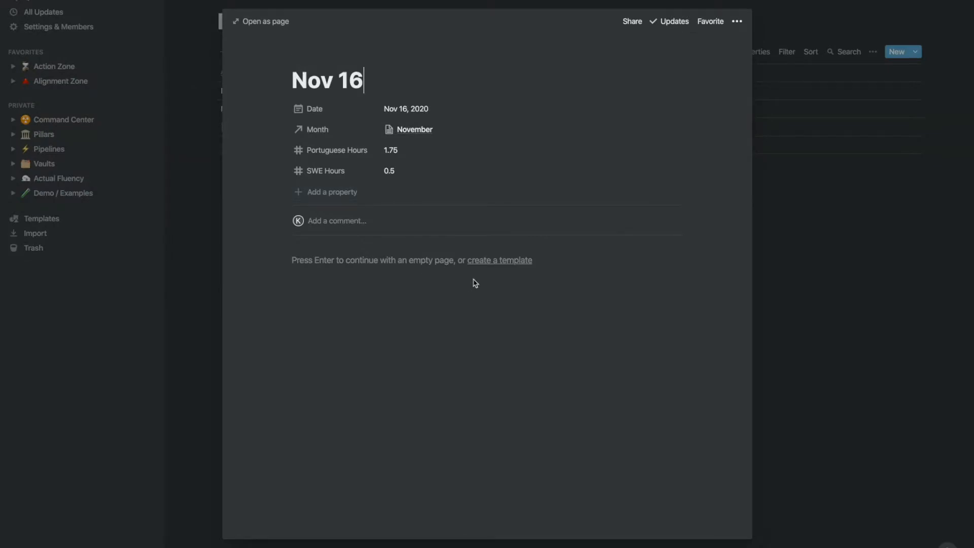
click(352, 258)
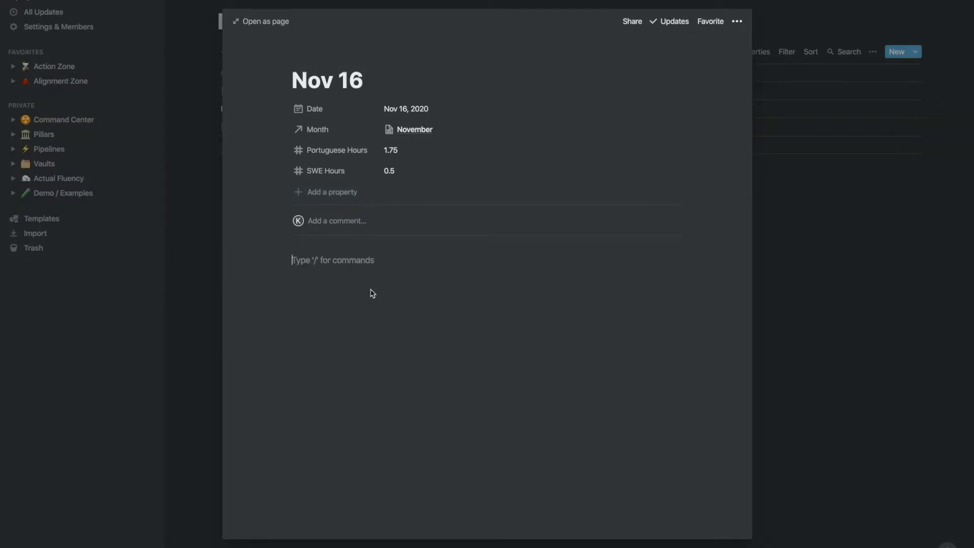
text(jgsljkhfgksjfdghsfdhjg)
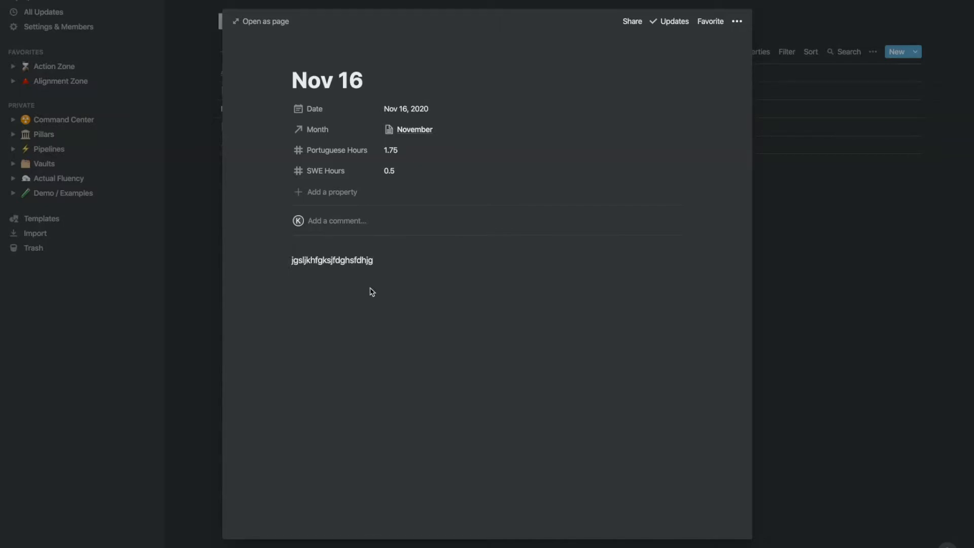
click(807, 279)
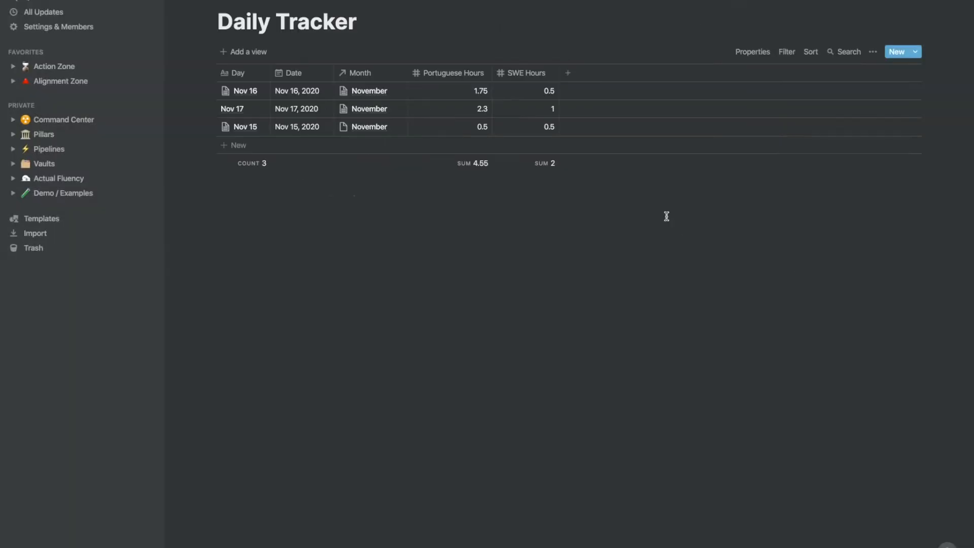
Step: Open the November month page linked from the Nov 16 row to inspect its totals and review prompts
click(358, 91)
click(391, 127)
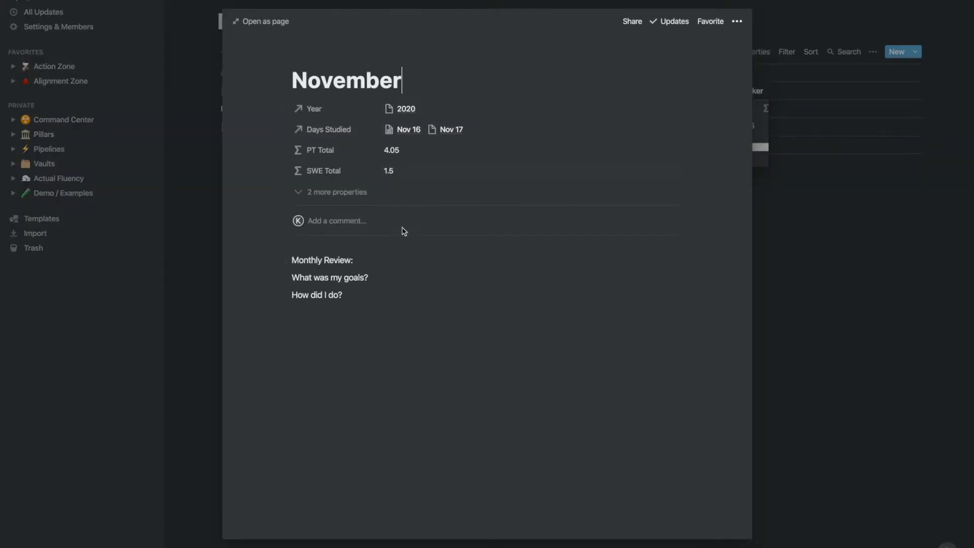
drag(407, 301, 294, 259)
click(299, 259)
key(Escape)
key(Escape)
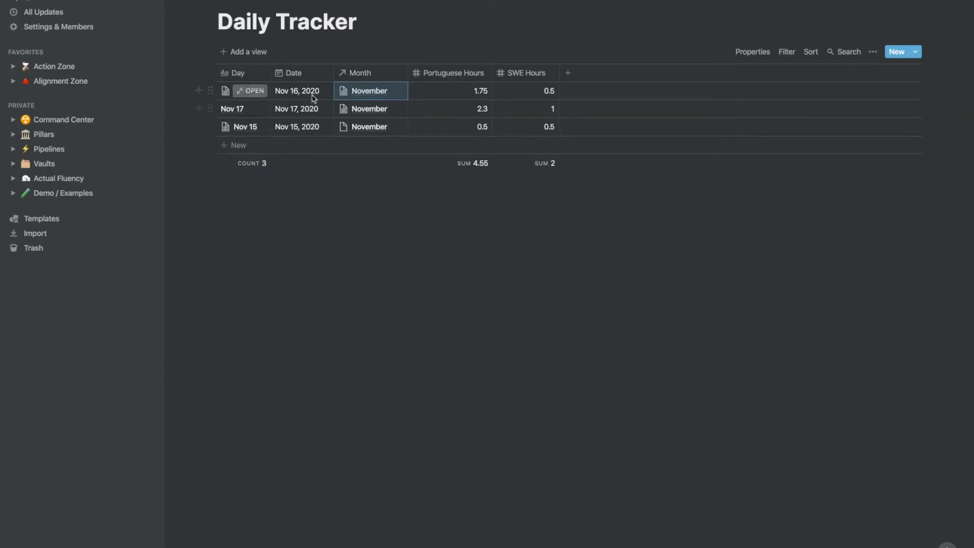
Step: Reopen the November month page and make the Monthly Review: line bold
click(379, 94)
click(392, 184)
click(344, 143)
click(386, 128)
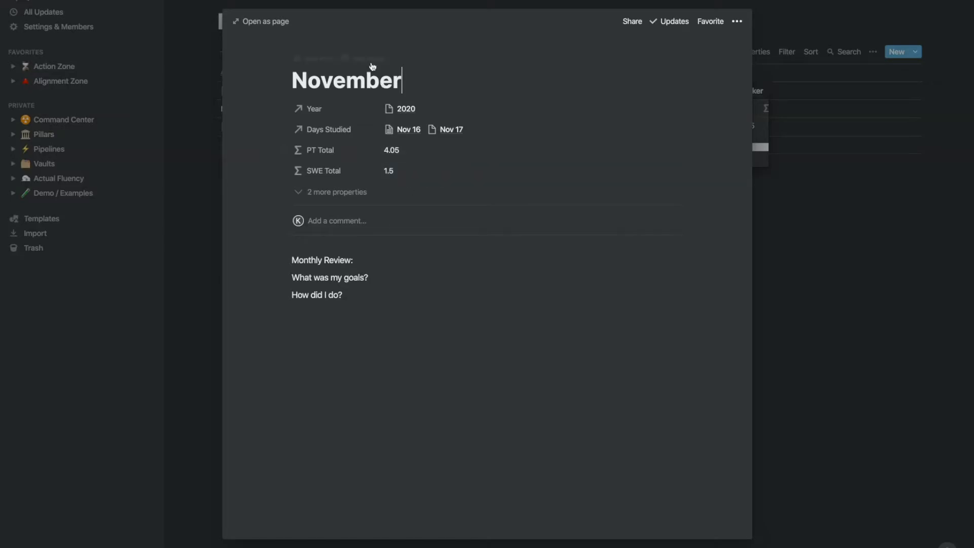
mouse_move(307, 80)
mouse_down()
mouse_move(392, 78)
mouse_move(291, 81)
mouse_up()
drag(291, 257, 330, 259)
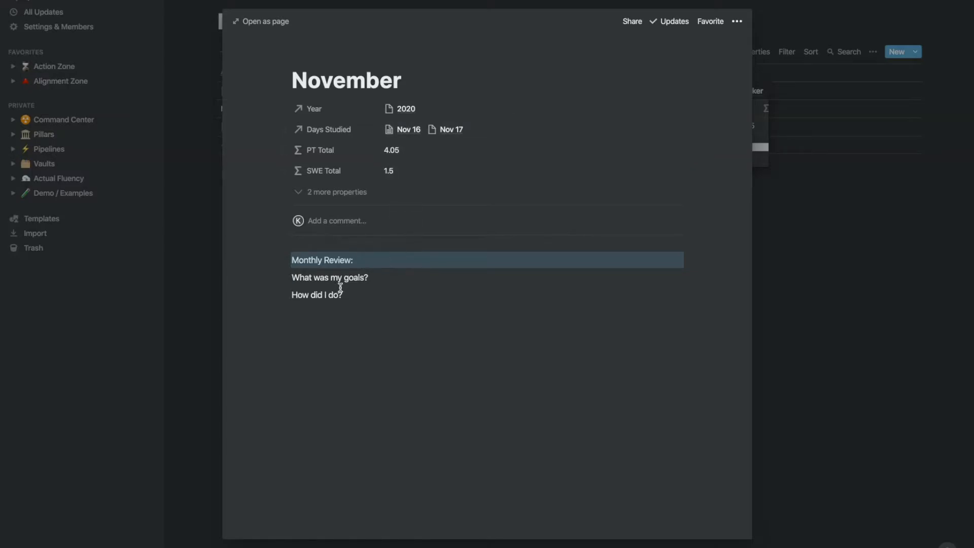
key(ctrl+b)
click(352, 277)
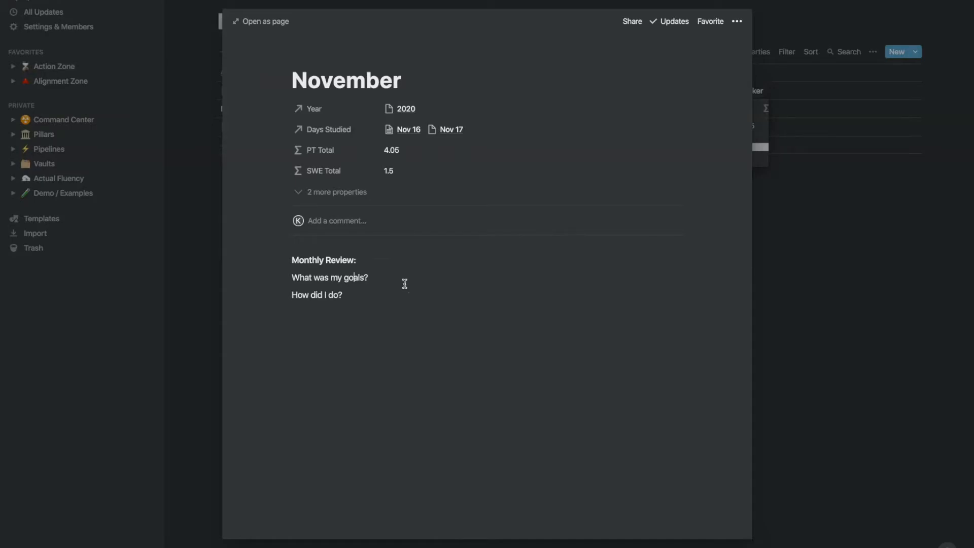
click(822, 278)
click(358, 209)
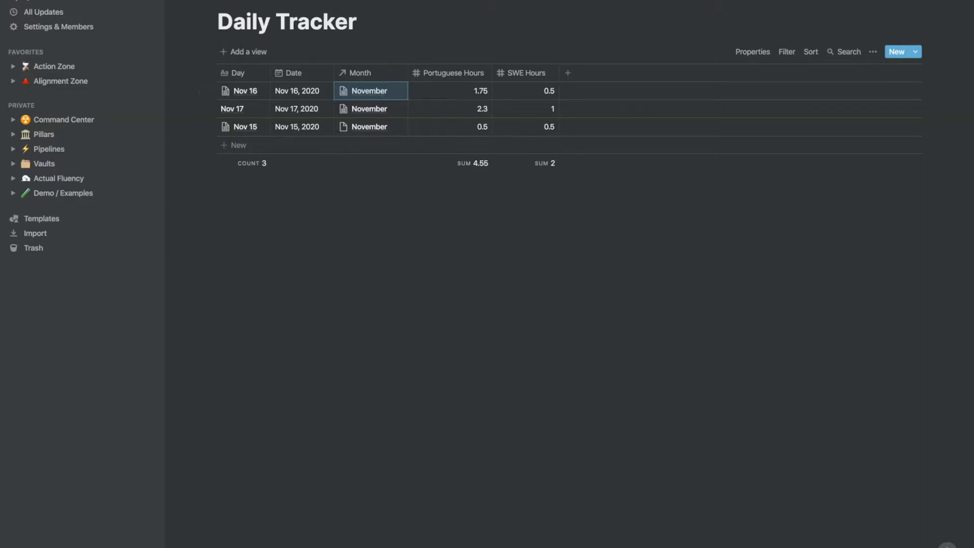
Step: Return to the dashboard and add a new Quick Entry Daily Tracker entry titled Nov 25
click(355, 0)
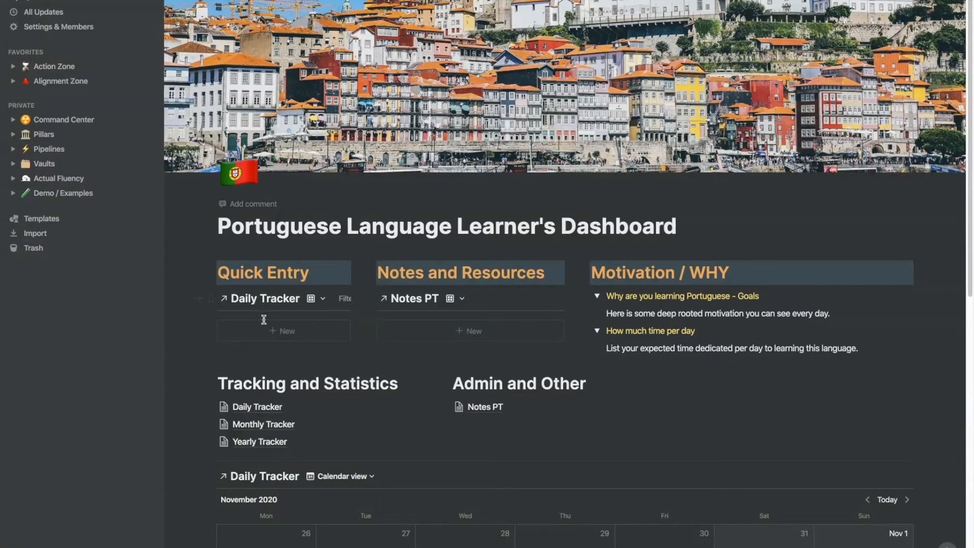
click(285, 335)
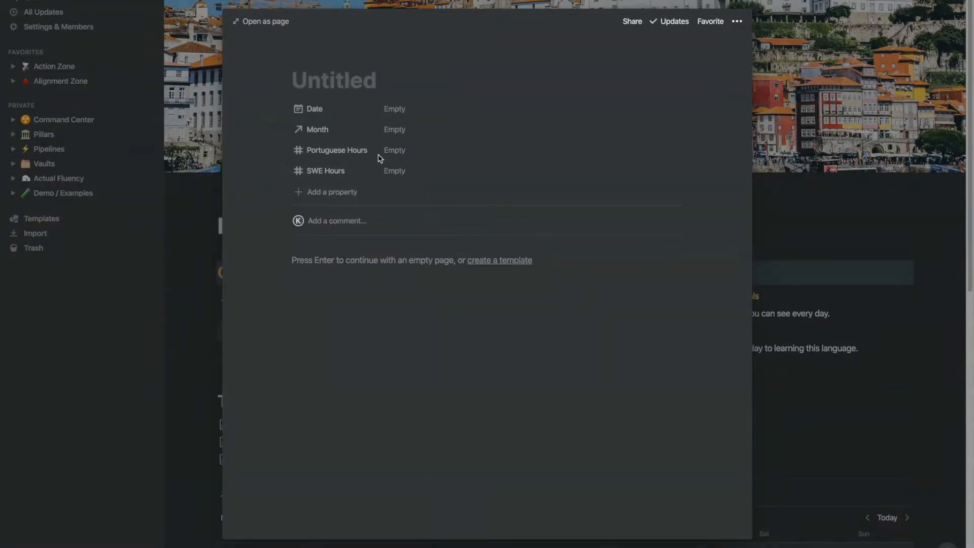
text(Nov 25)
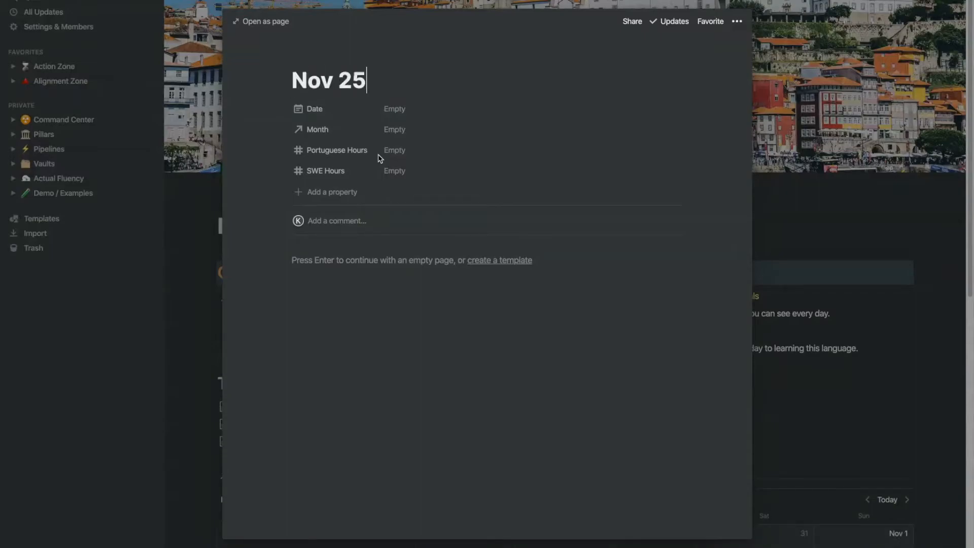
Step: Set the Nov 25 entry's date to Nov 25, 2020 and link its Month to November
click(395, 111)
click(434, 252)
click(555, 116)
text(nov)
click(383, 164)
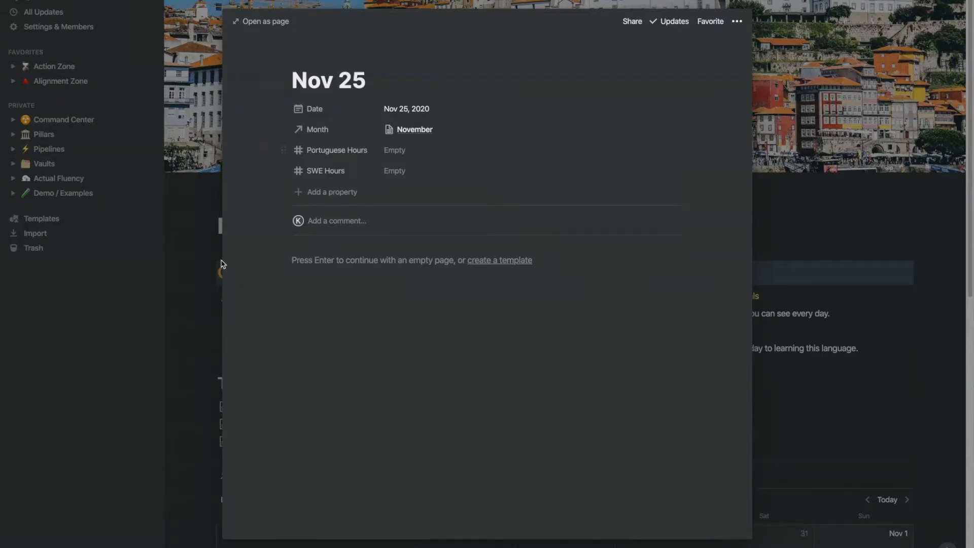
key(Escape)
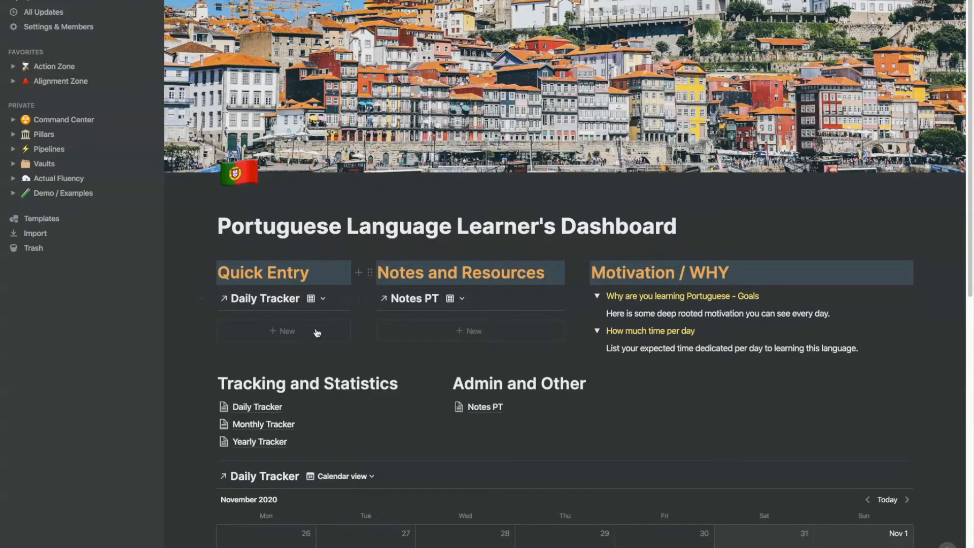
Step: Open the Daily Tracker database to check the new Nov 25 row, then go back to the dashboard
click(268, 407)
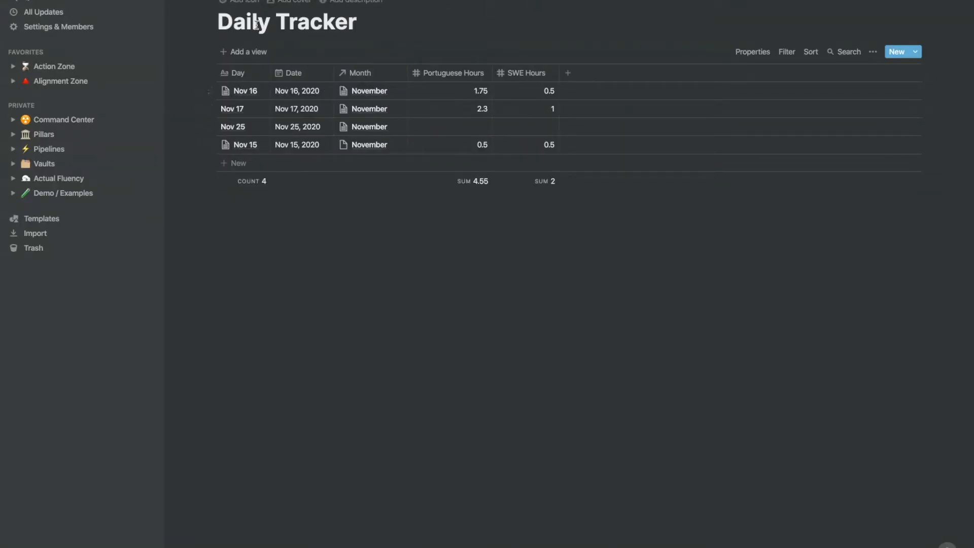
click(302, 1)
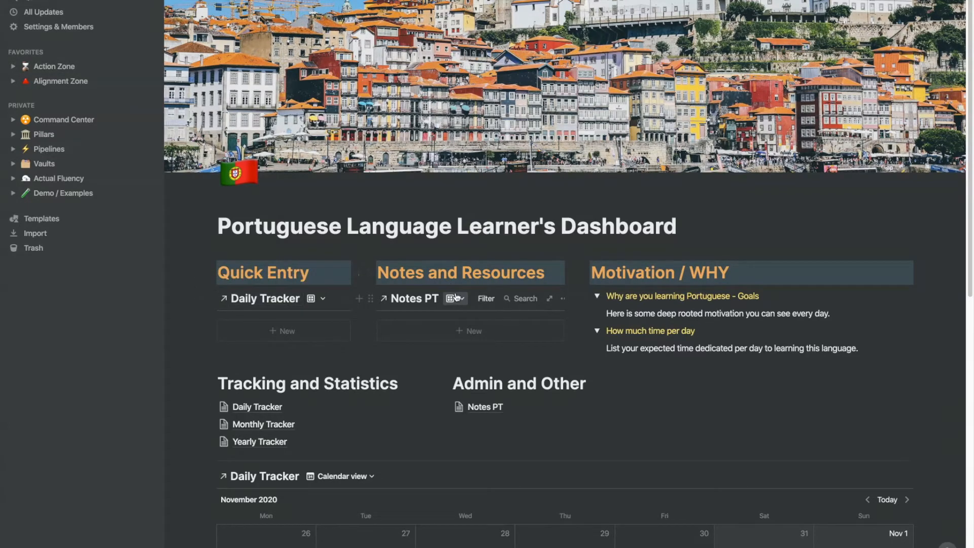
Step: Add a new untitled entry to the Notes PT database from the dashboard
click(446, 333)
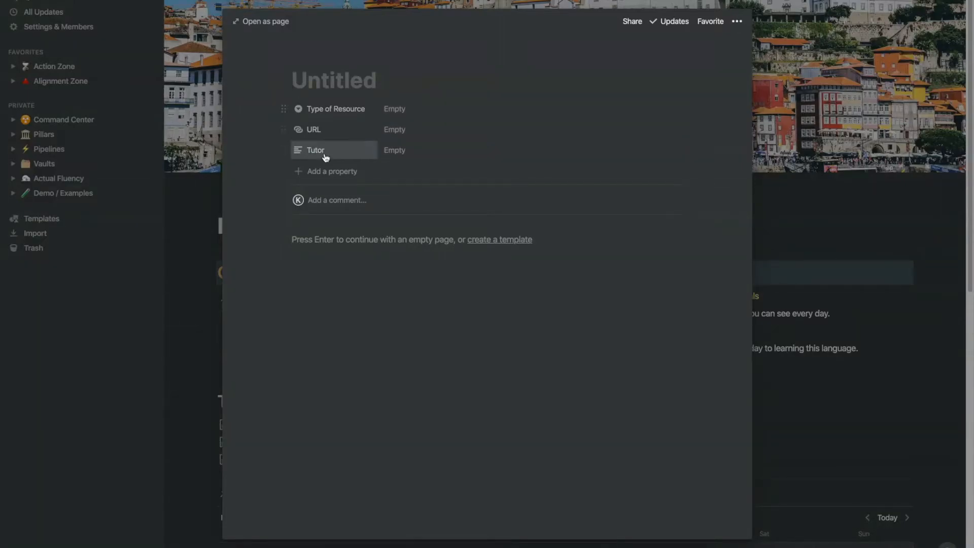
click(420, 112)
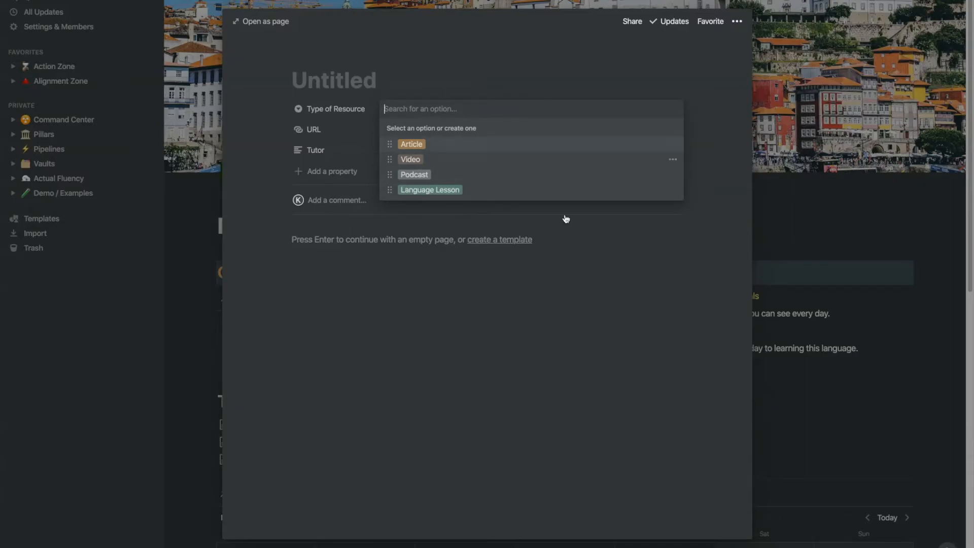
click(429, 297)
click(398, 257)
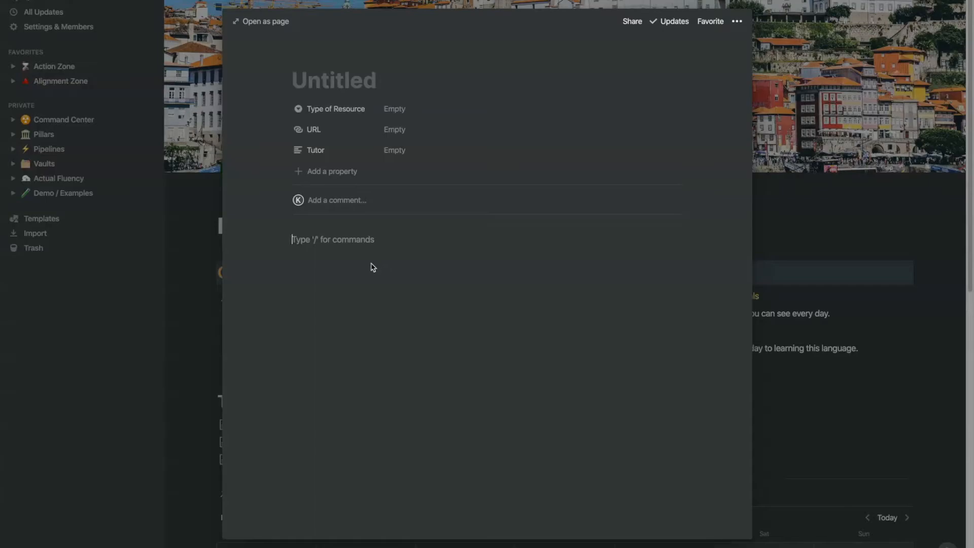
click(188, 265)
Step: Hide the SWE Hours property in the dashboard's Daily Tracker calendar view
scroll(608, 185, down, 3)
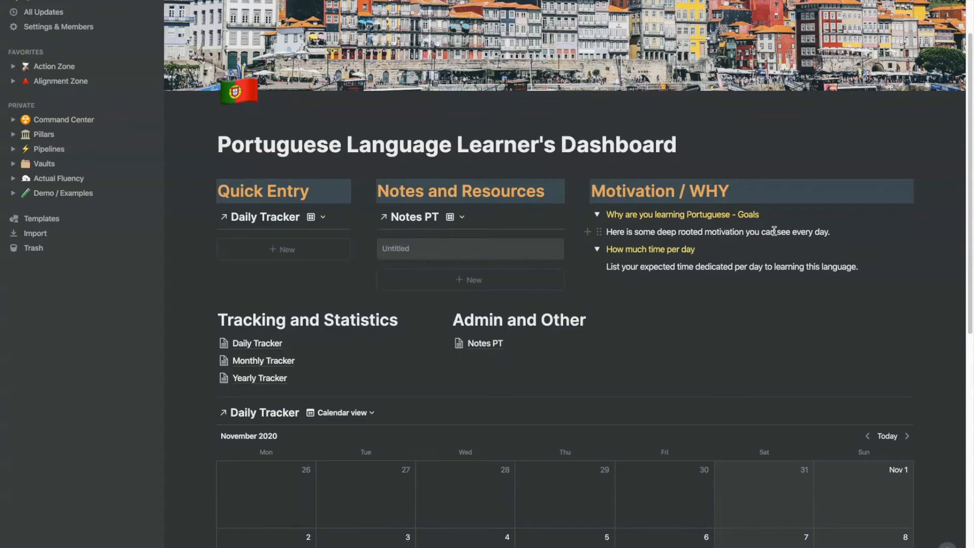
scroll(774, 232, down, 1)
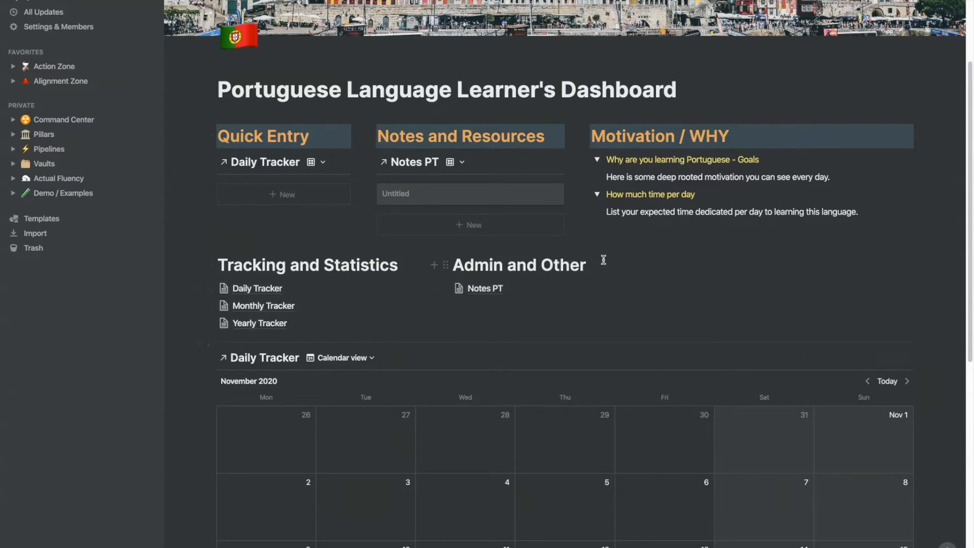
scroll(596, 276, up, 3)
scroll(597, 276, down, 10)
scroll(515, 213, up, 3)
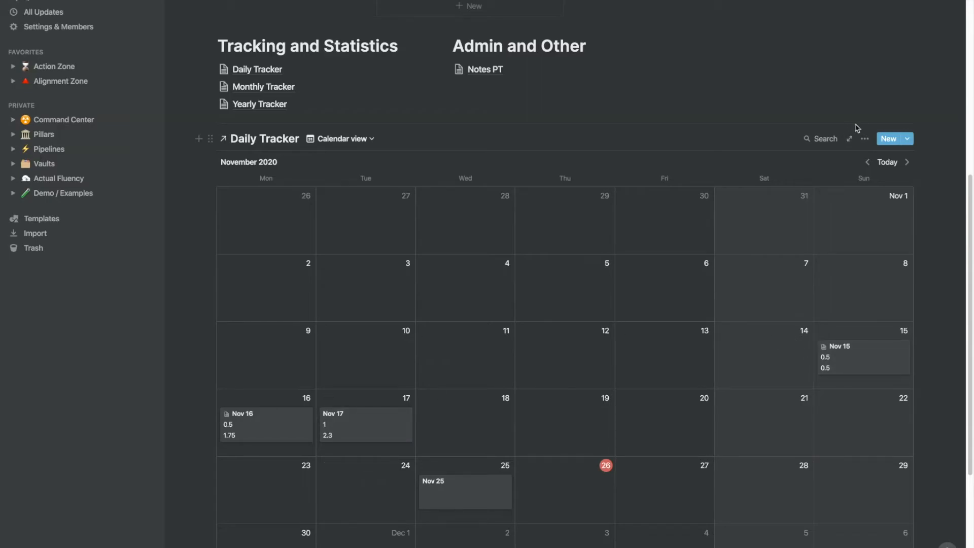
click(864, 139)
click(892, 232)
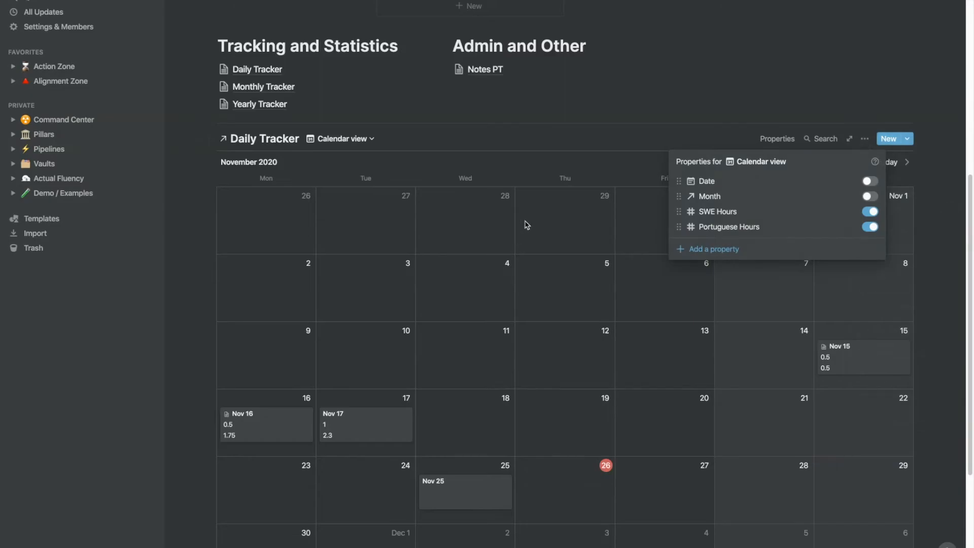
click(870, 211)
click(773, 90)
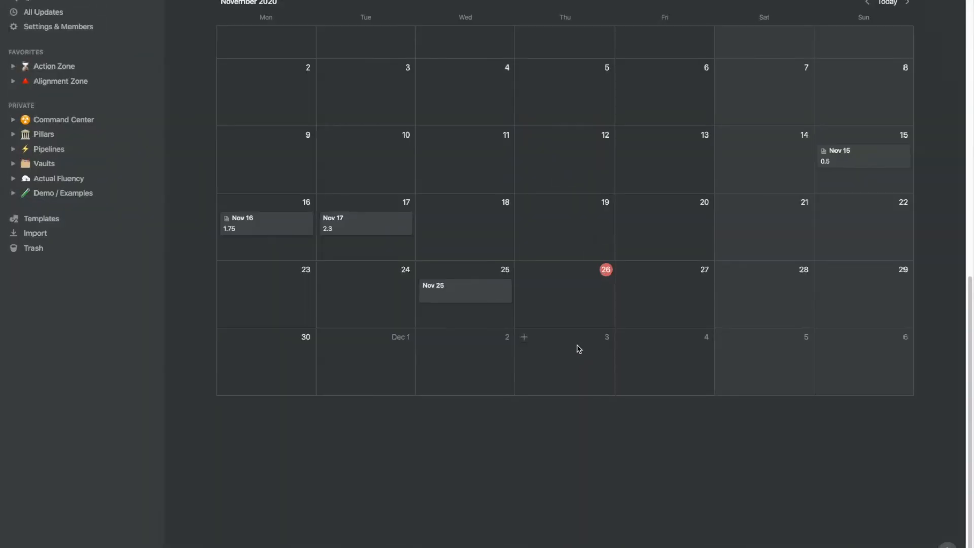
scroll(578, 349, up, 3)
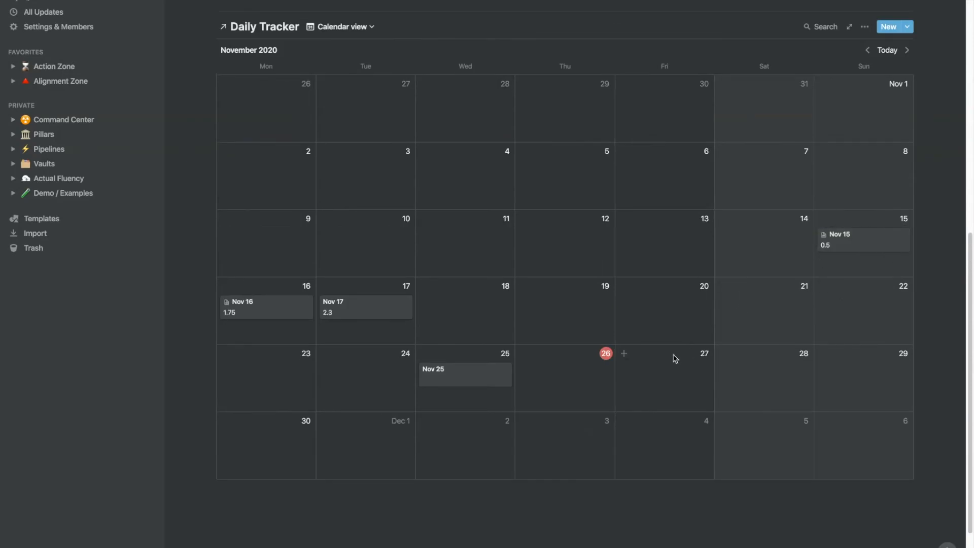
scroll(674, 358, up, 10)
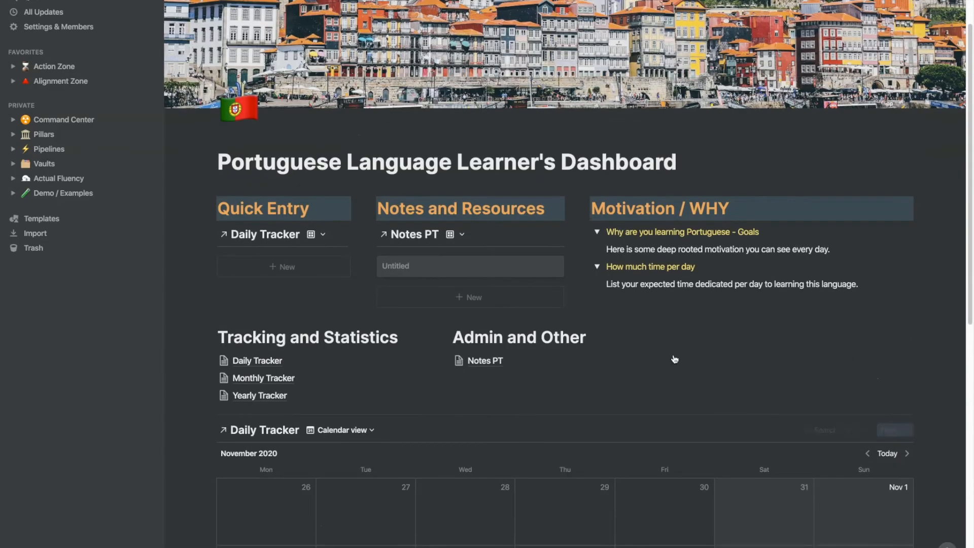